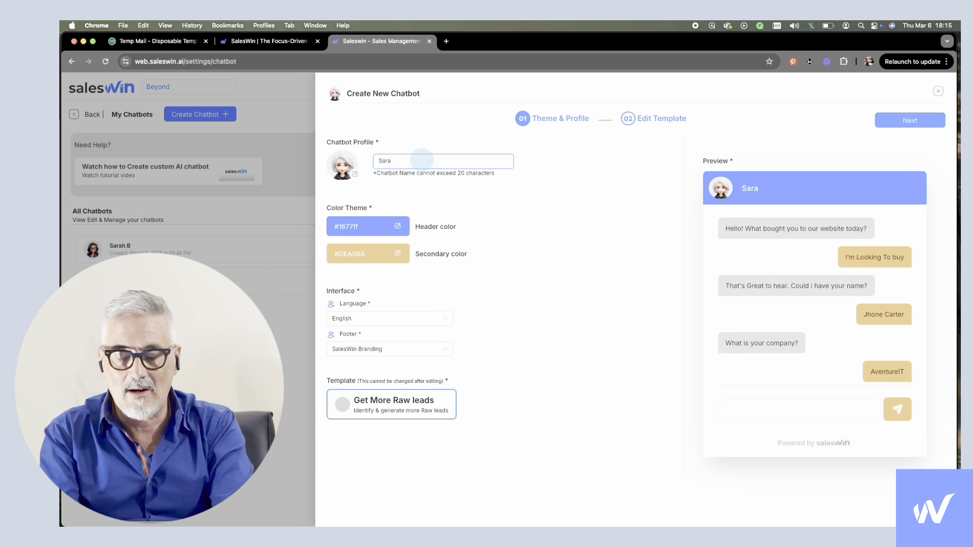
Name the chatbot with the persona's full name, set secondary colour #a4de6a and footer to No Branding.
type("ara")
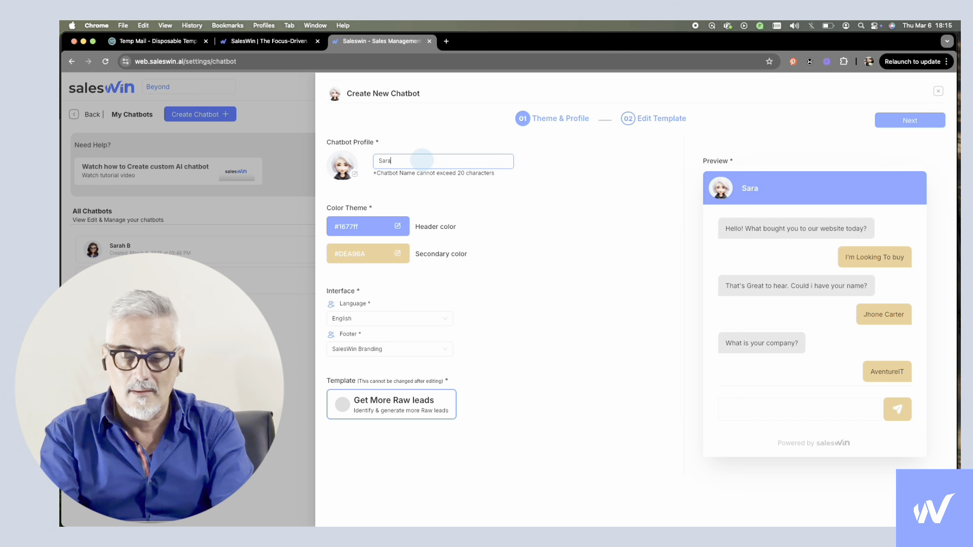
type("h ")
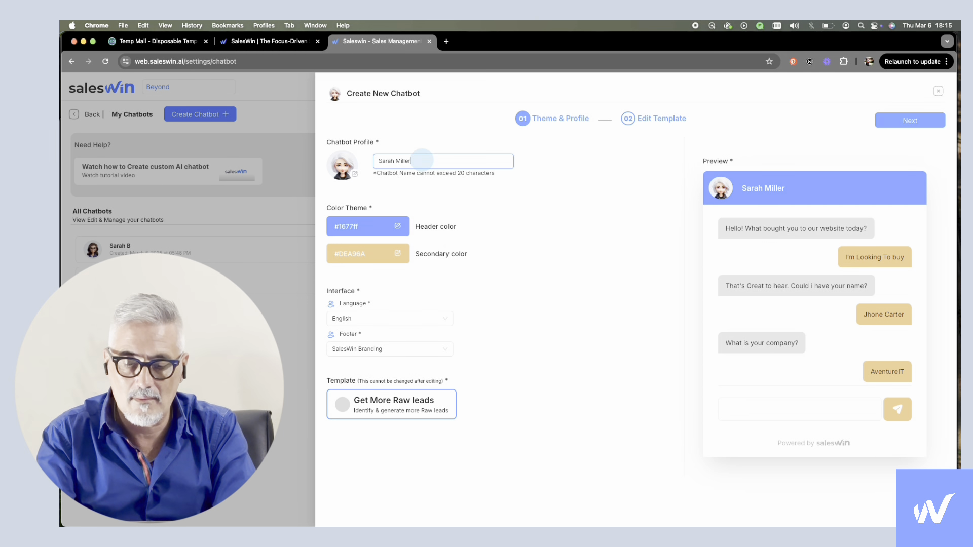
type("Miller")
left_click(512, 239)
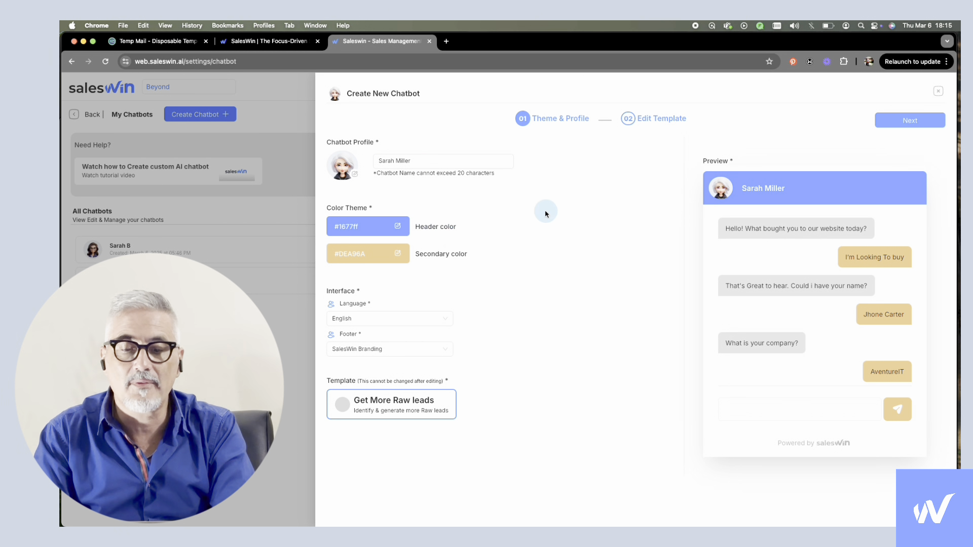
left_click(398, 253)
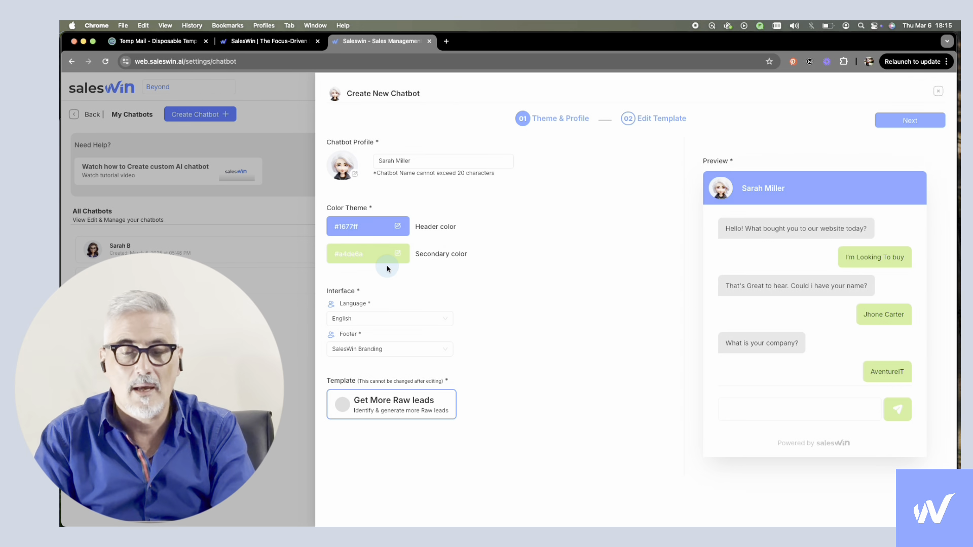
left_click(393, 350)
left_click(362, 387)
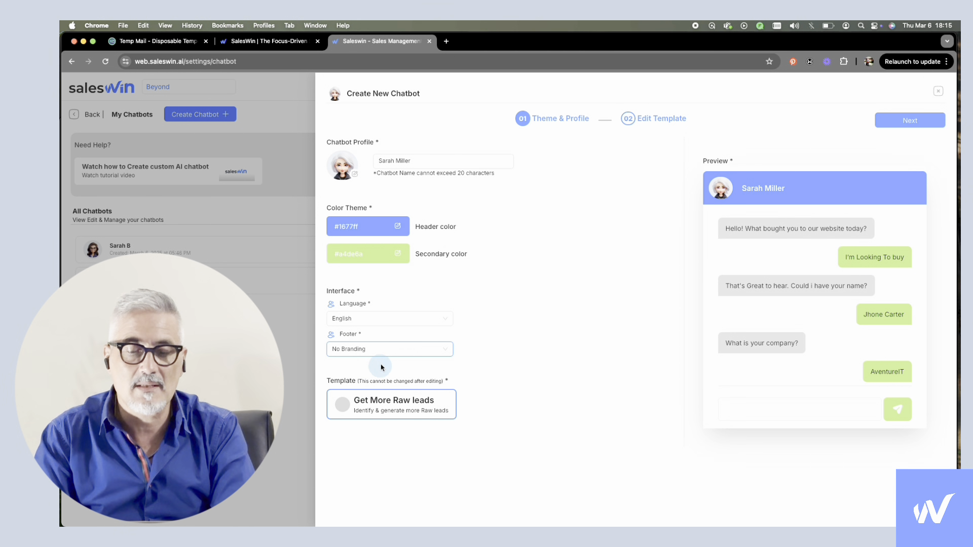
left_click(927, 124)
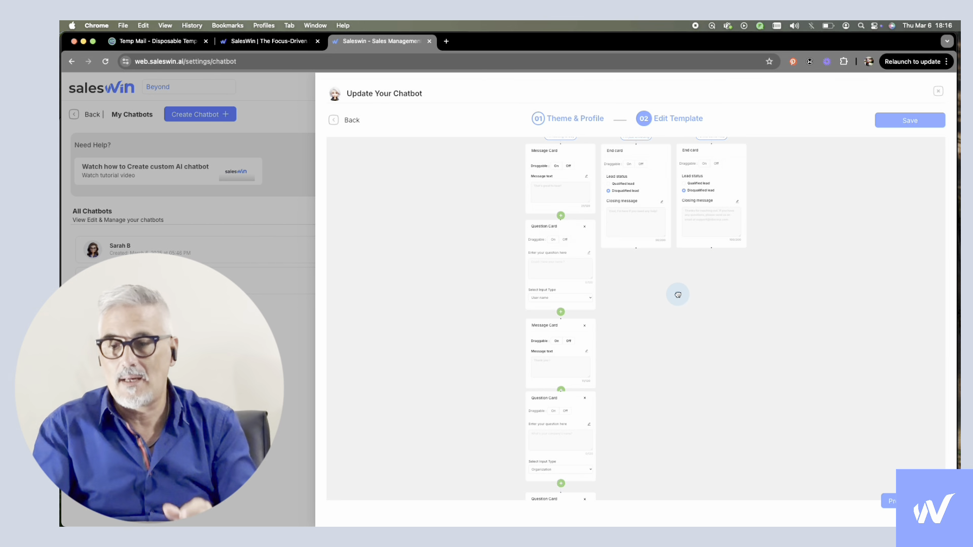
Change the opening Message Card's greeting text to 'Howdy!' and save it.
left_click_drag(678, 294, 699, 482)
left_click_drag(728, 222, 675, 420)
left_click_drag(676, 341, 670, 256)
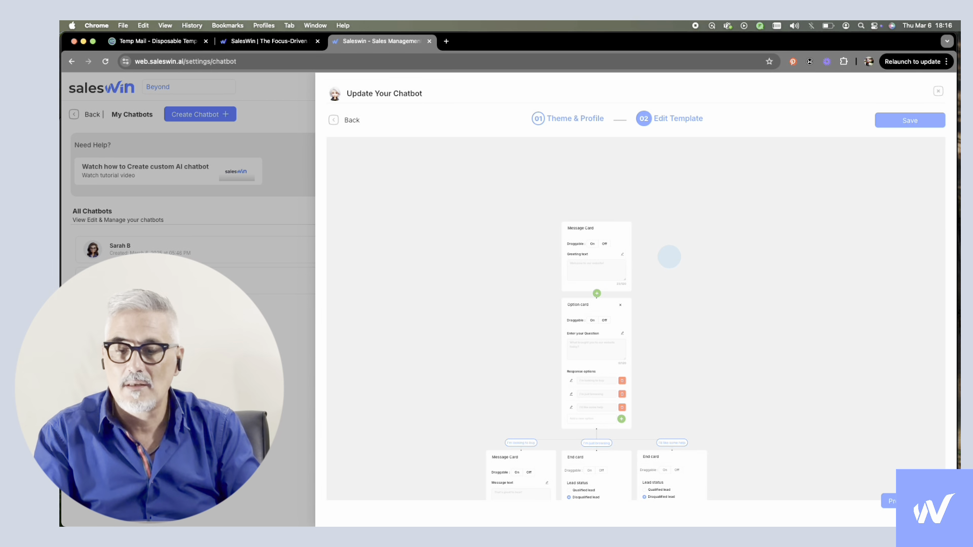
scroll(668, 257, "up", 10)
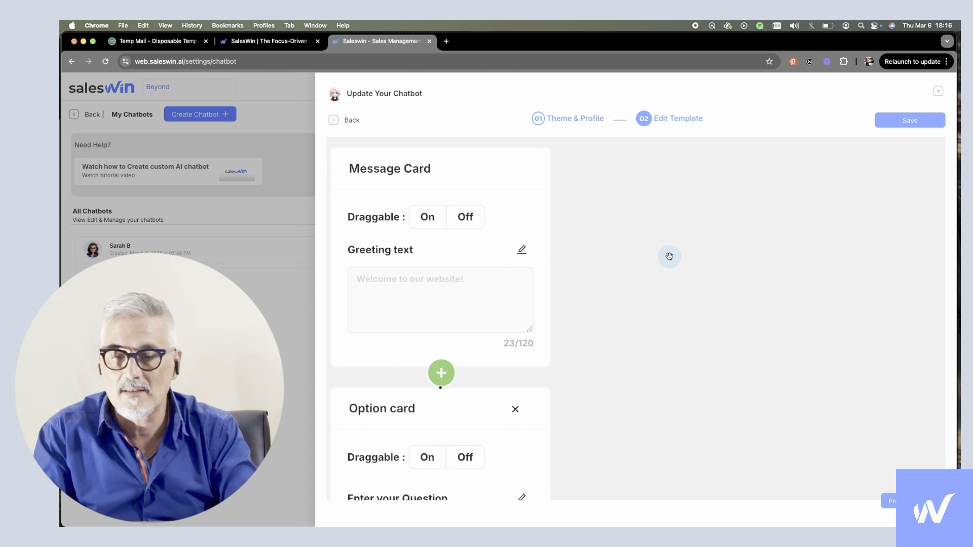
left_click_drag(536, 273, 669, 269)
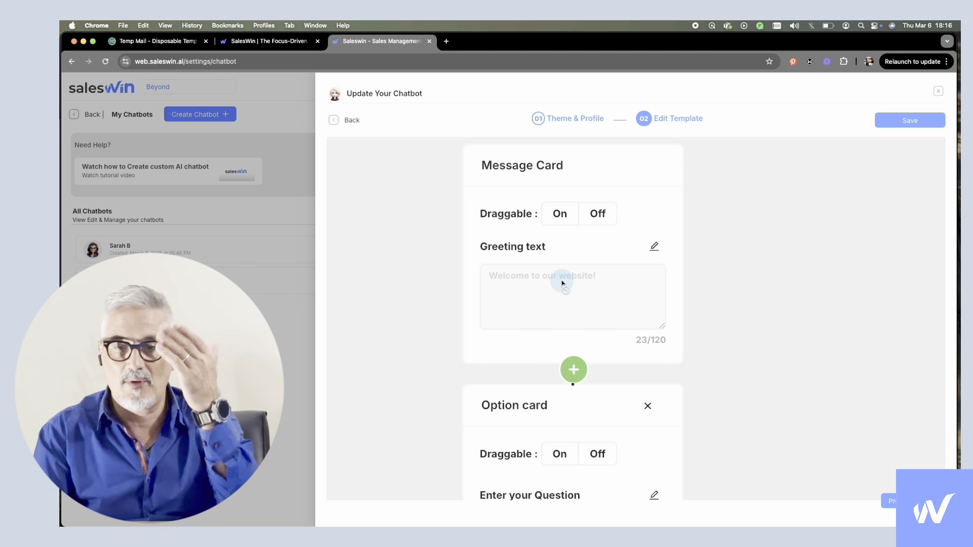
left_click(655, 247)
left_click(554, 276)
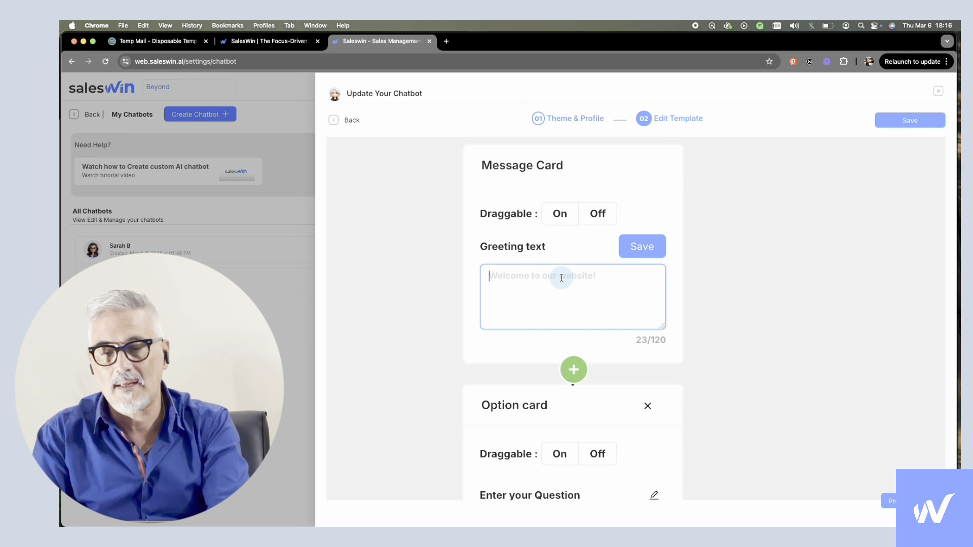
type("Howdy!")
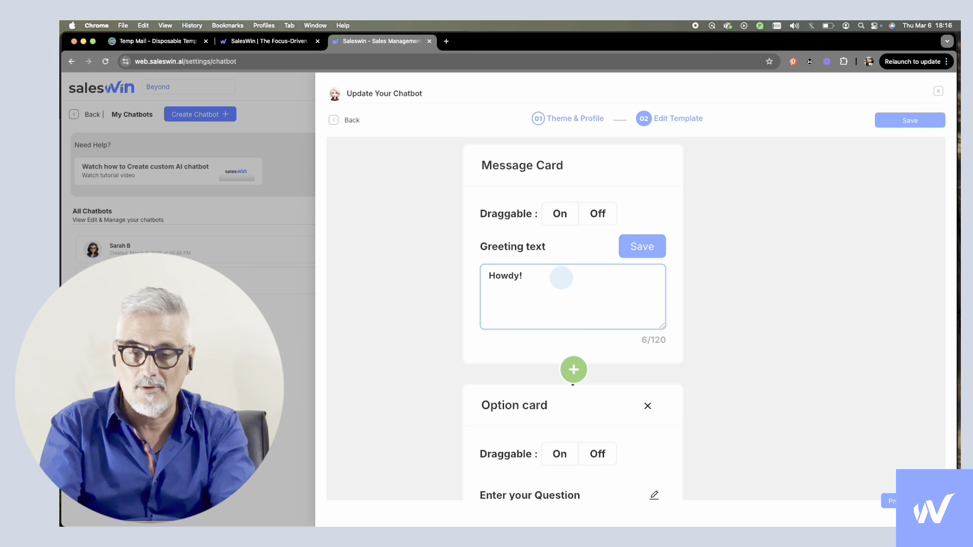
left_click(642, 246)
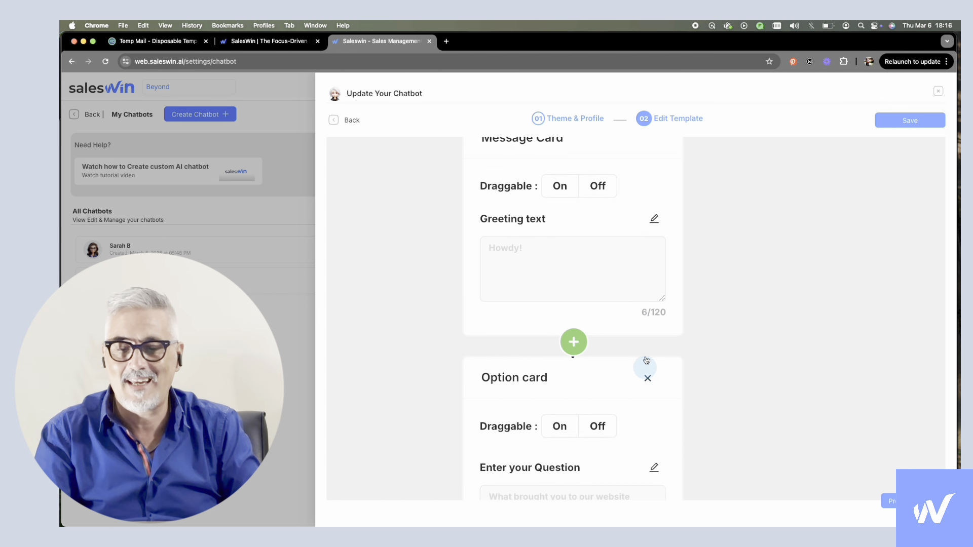
scroll(645, 370, "down", 3)
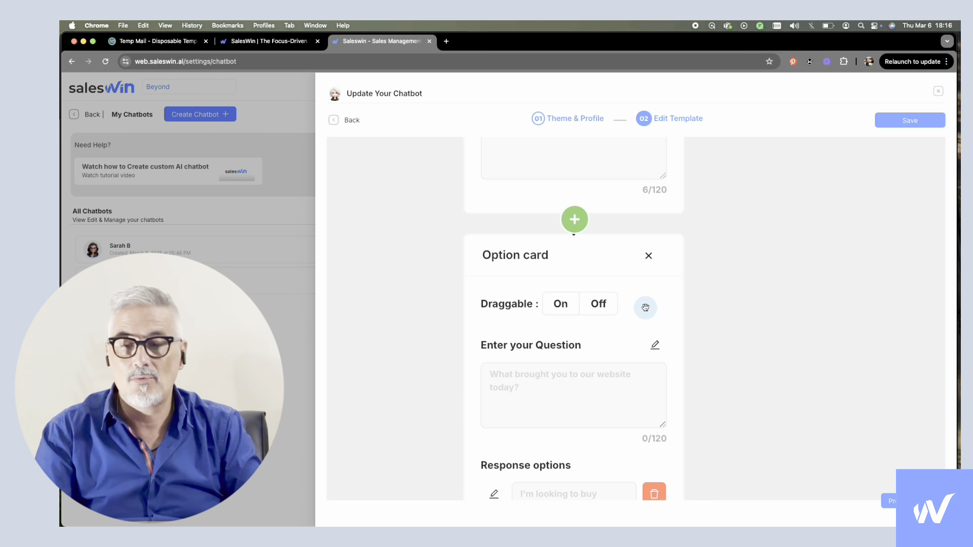
left_click(574, 219)
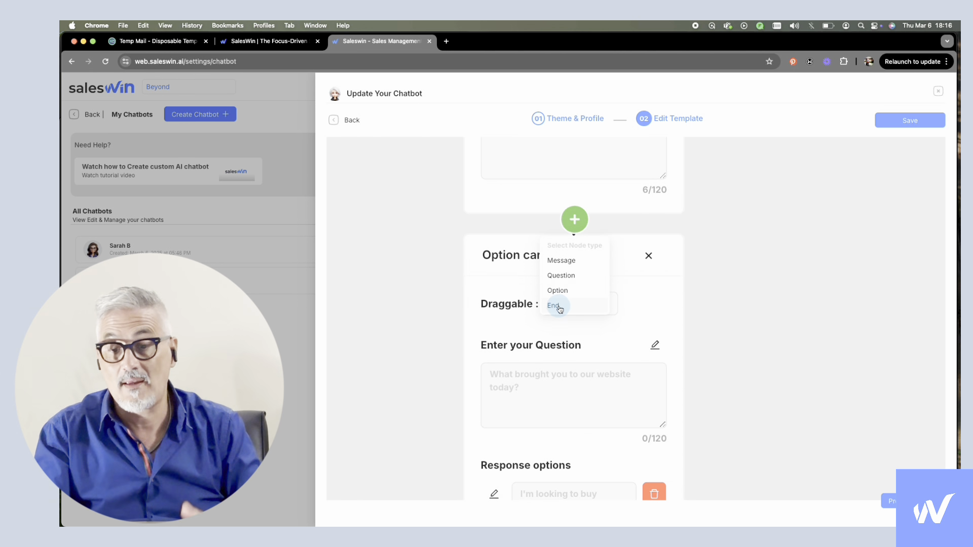
left_click(723, 267)
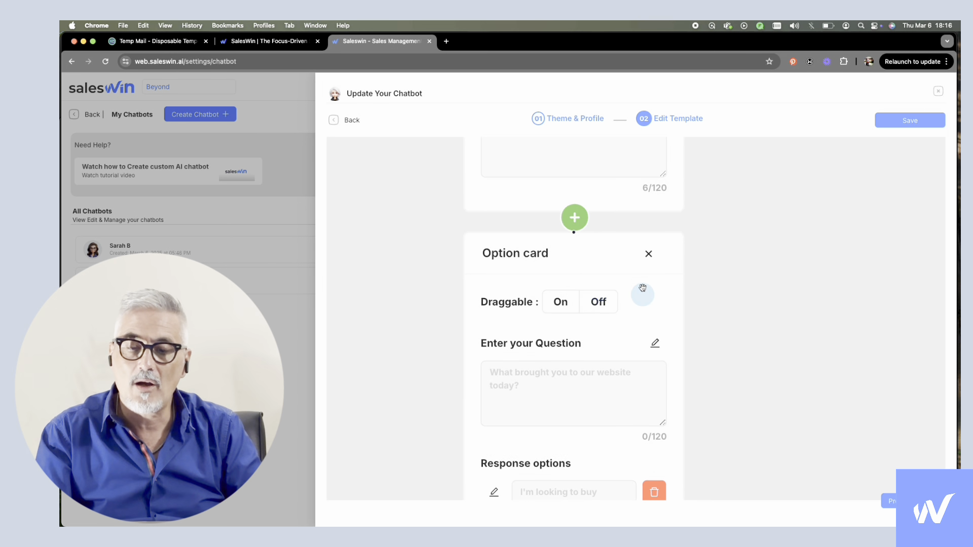
left_click_drag(638, 293, 638, 178)
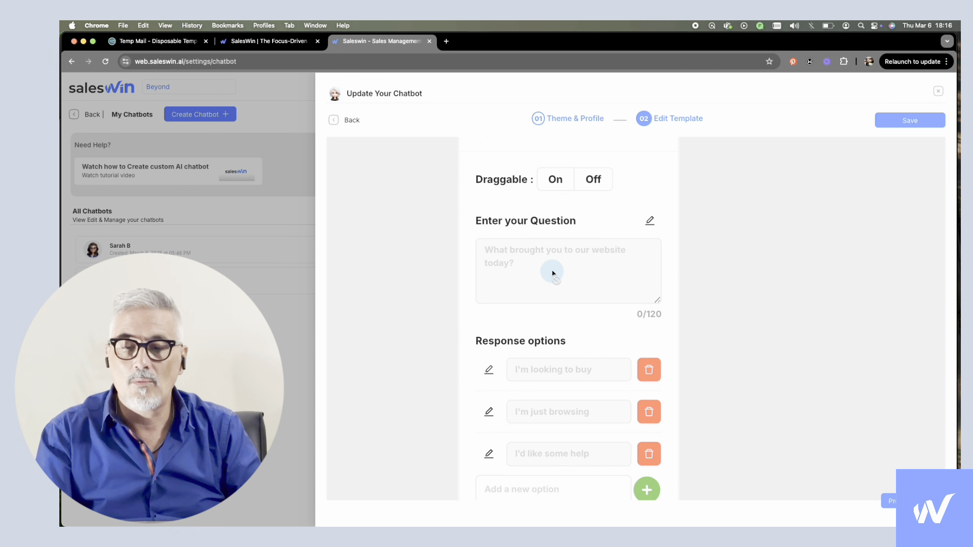
Change the Option card's question to 'What can we help you with'.
left_click(650, 221)
left_click(576, 265)
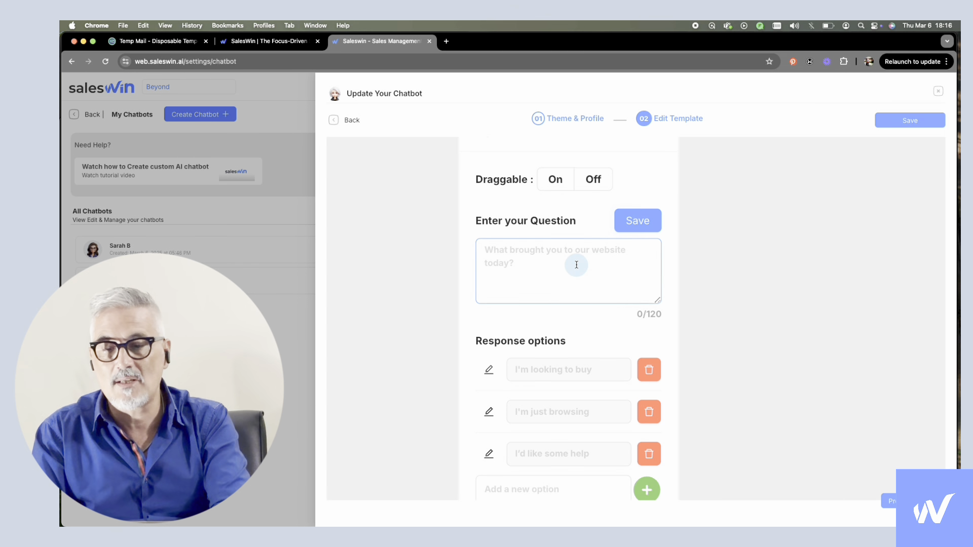
type("Wha")
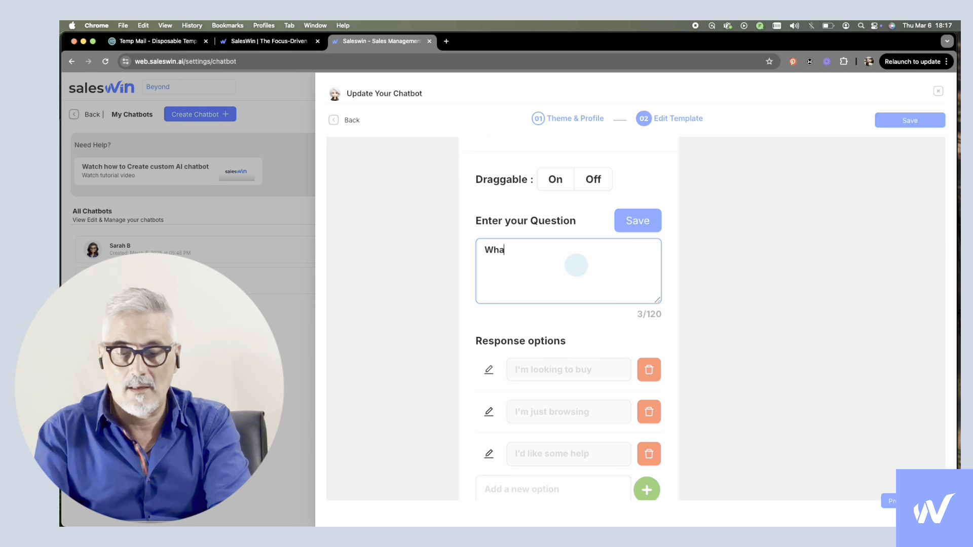
type("t can")
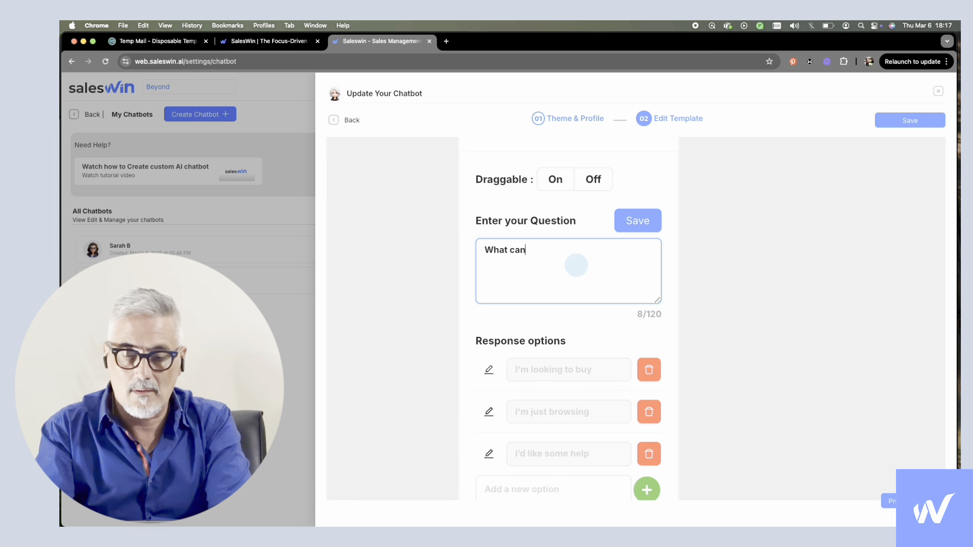
type(" we help you with?")
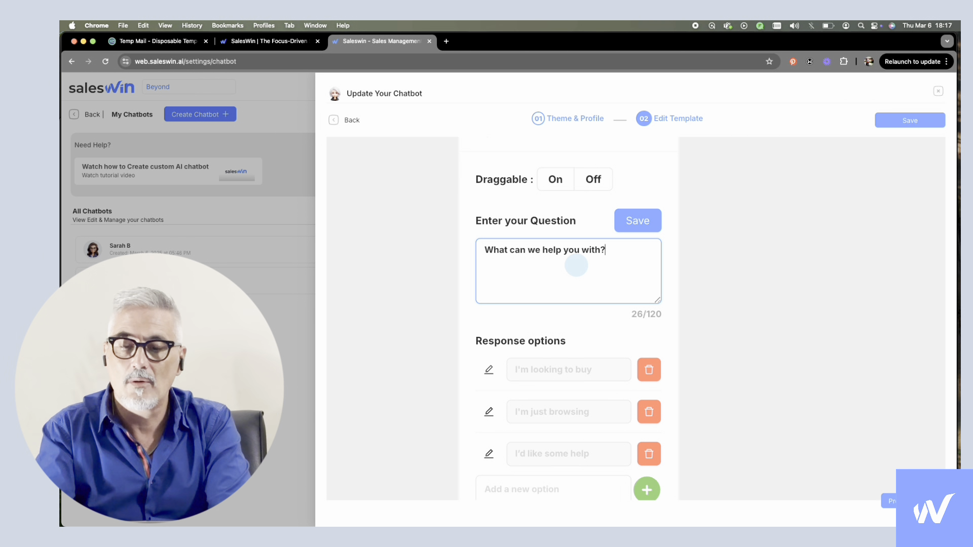
left_click(570, 371)
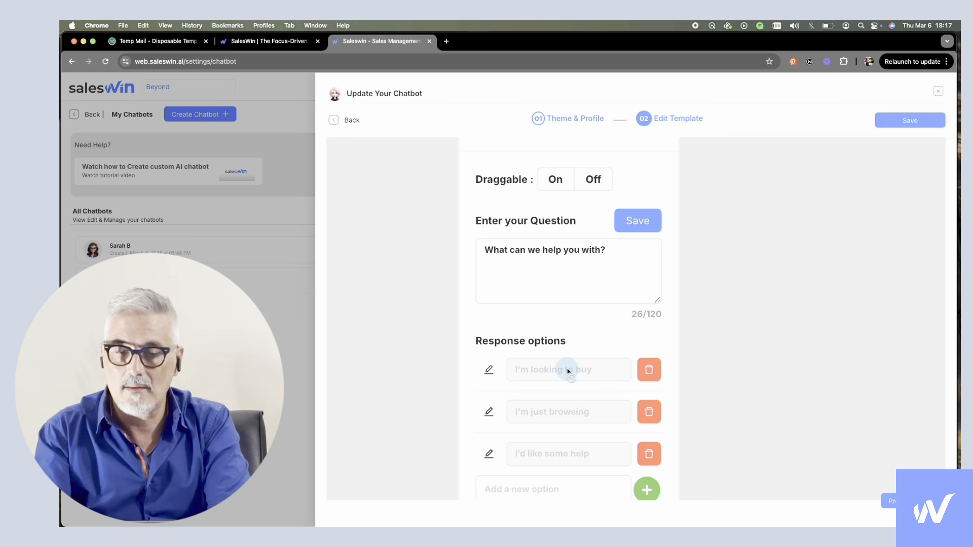
Replace the first response option with 'I am interested in solar for my home.' and save it.
left_click(497, 374)
left_click(632, 220)
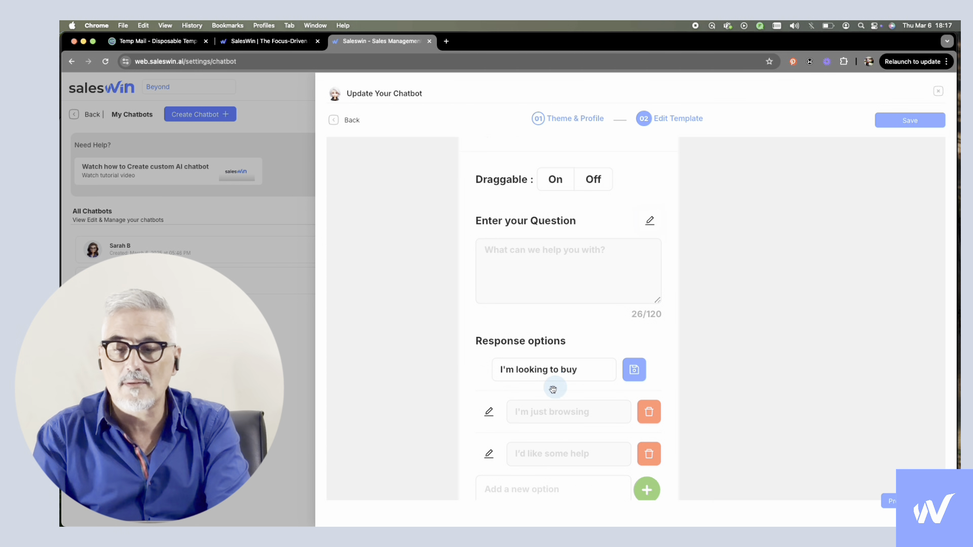
left_click(536, 373)
key("BackSpace")
key("BackSpace")
key("BackSpace")
key("BackSpace")
key("BackSpace")
key("BackSpace")
key("BackSpace")
key("BackSpace")
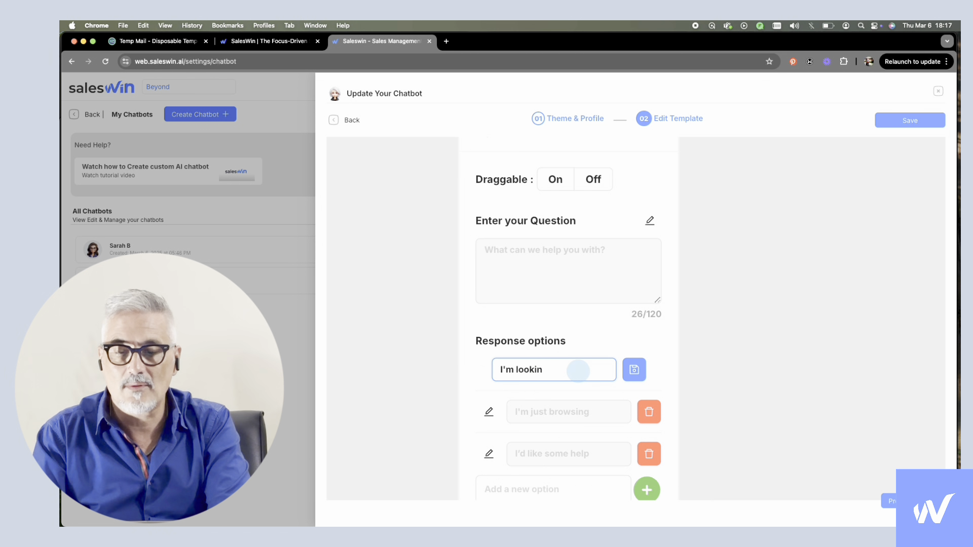
key("BackSpace")
key("BackSpace")
key("BackSpace")
key("BackSpace")
key("BackSpace")
key("BackSpace")
key("BackSpace")
key("BackSpace")
key("BackSpace")
key("BackSpace")
type("I am in")
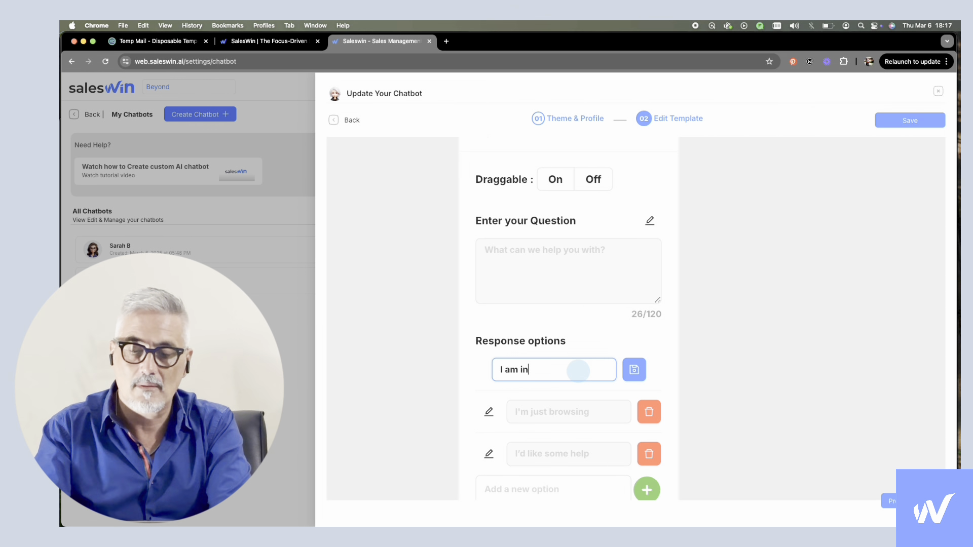
type("terested in")
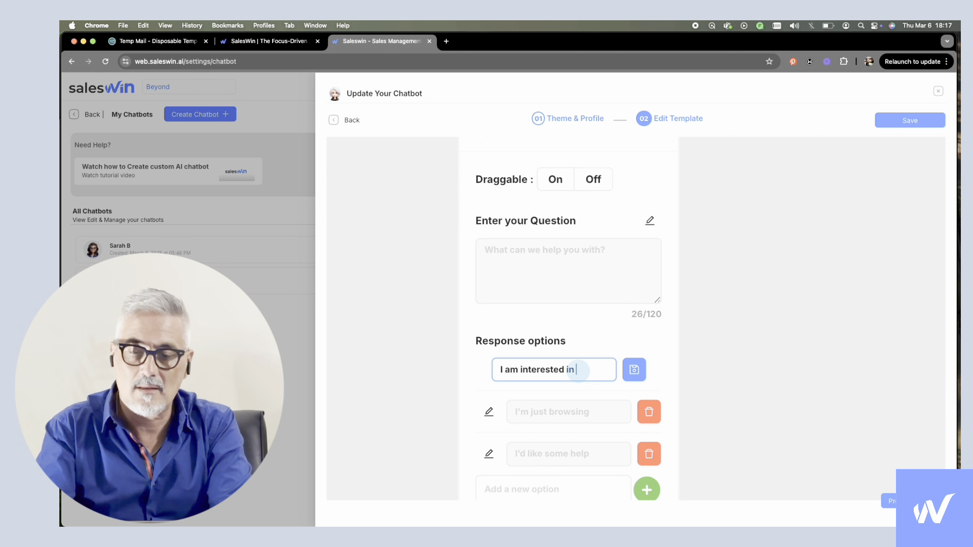
type(" solar for")
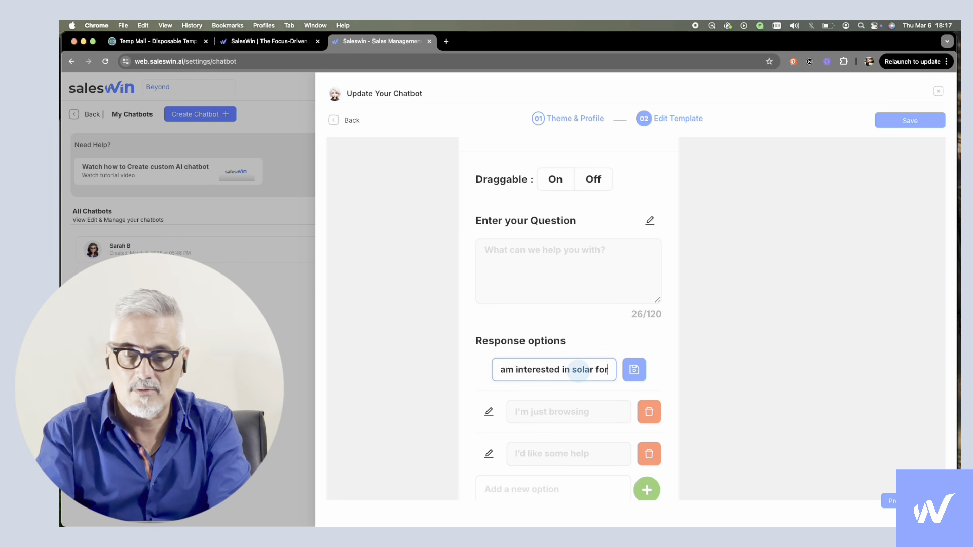
type(" my h")
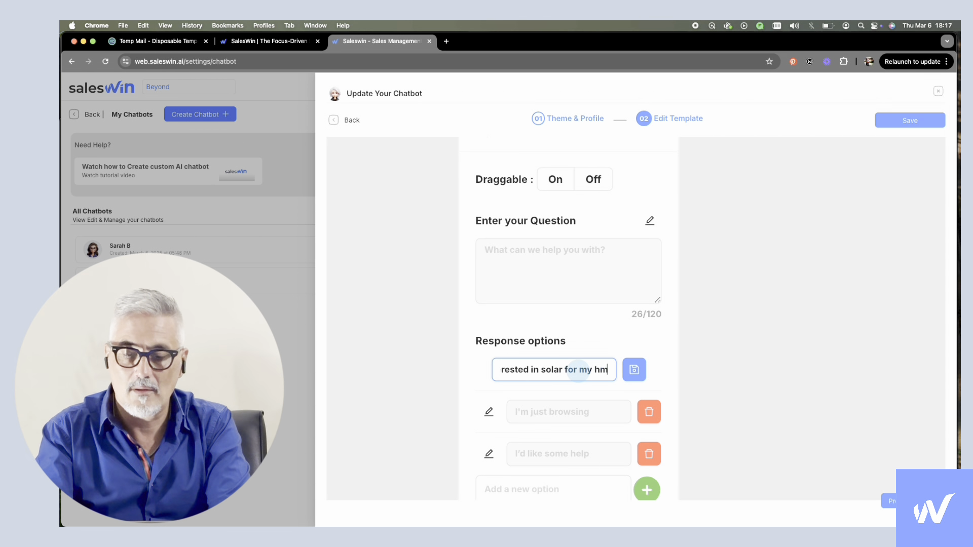
type("ome.")
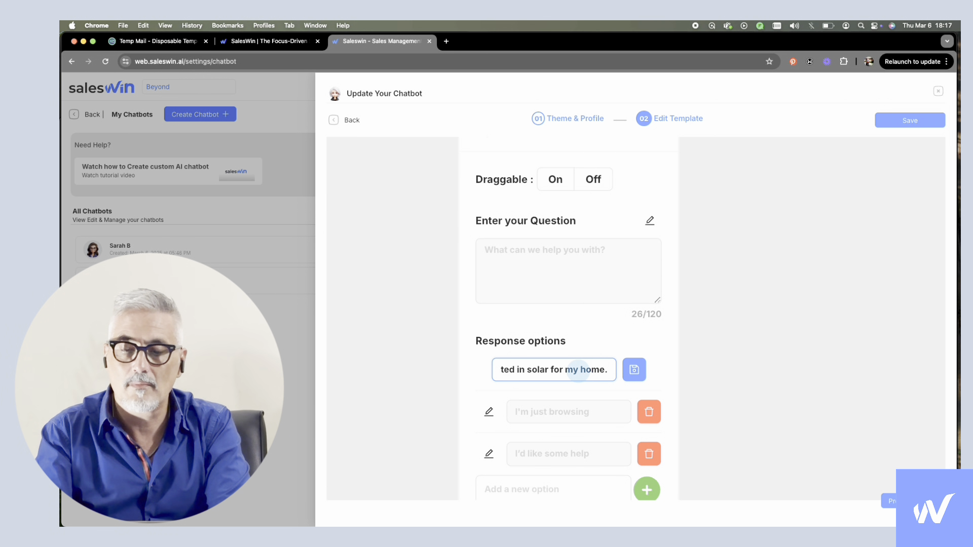
left_click(634, 369)
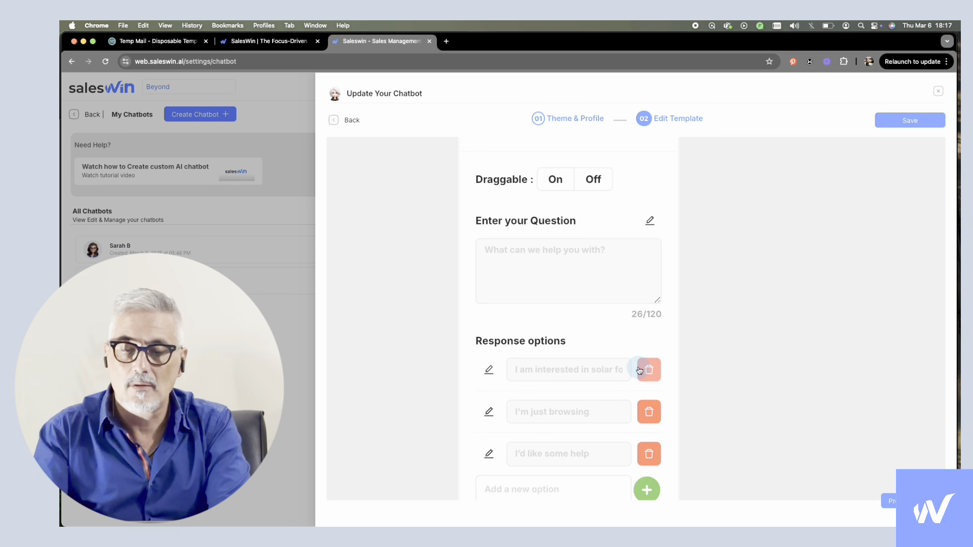
Replace the second response option with 'I am interested in solar for my business.' and save it.
left_click(489, 412)
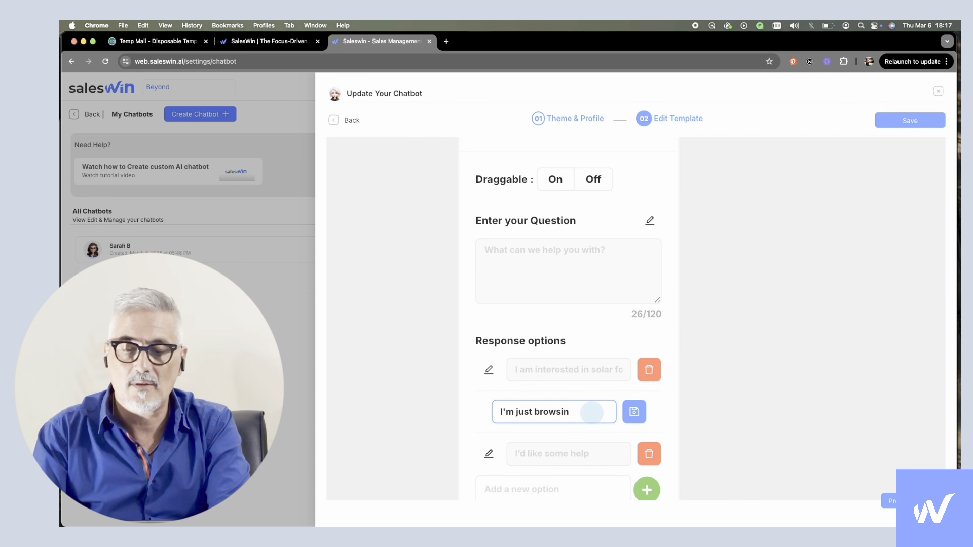
key("BackSpace")
key("BackSpace")
key("BackSpace")
key("BackSpace")
key("BackSpace")
key("BackSpace")
key("BackSpace")
key("BackSpace")
key("BackSpace")
key("BackSpace")
key("BackSpace")
key("BackSpace")
key("BackSpace")
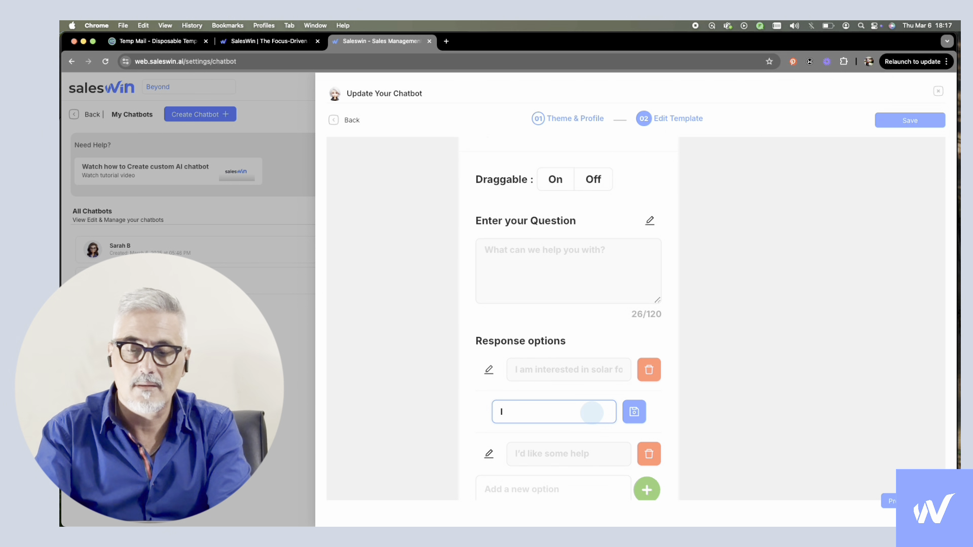
type("am intere")
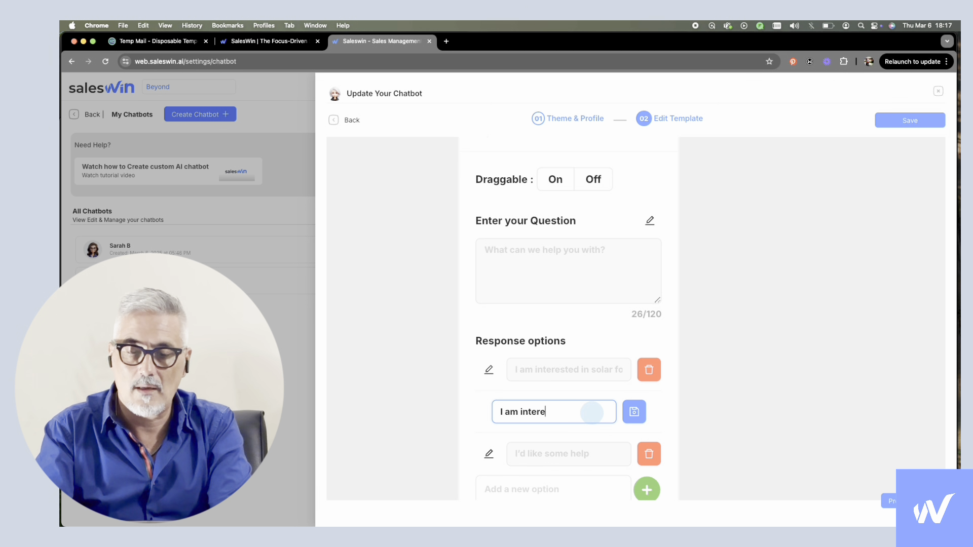
type("sted in")
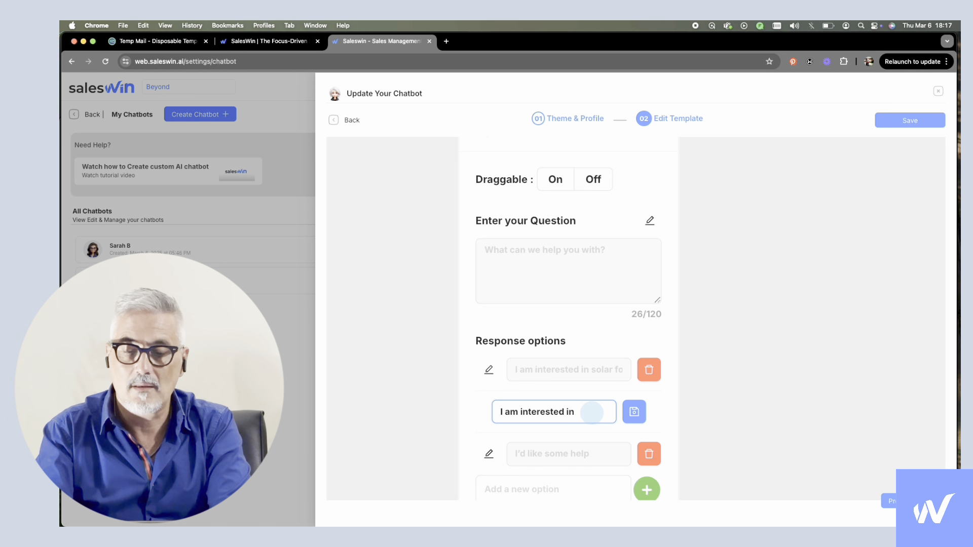
type(" solar for")
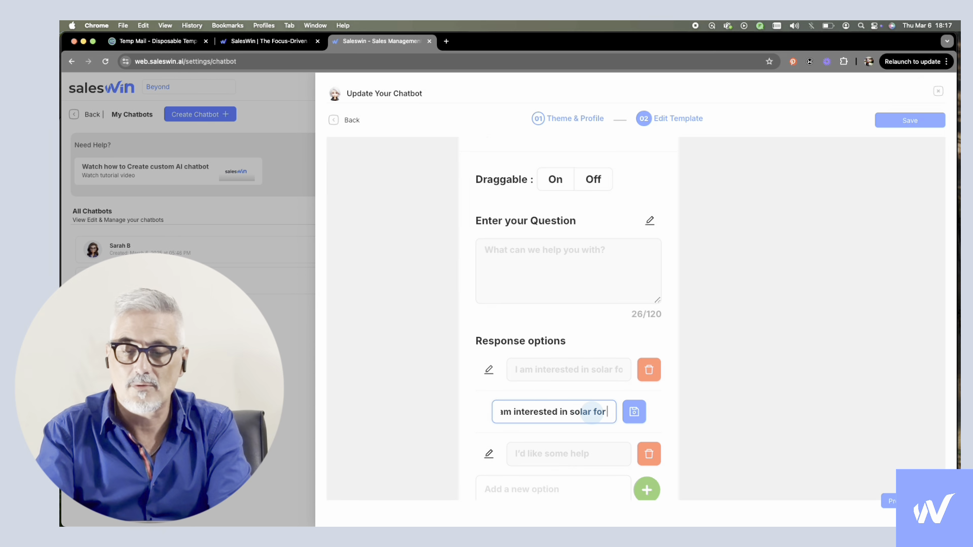
type(" my business")
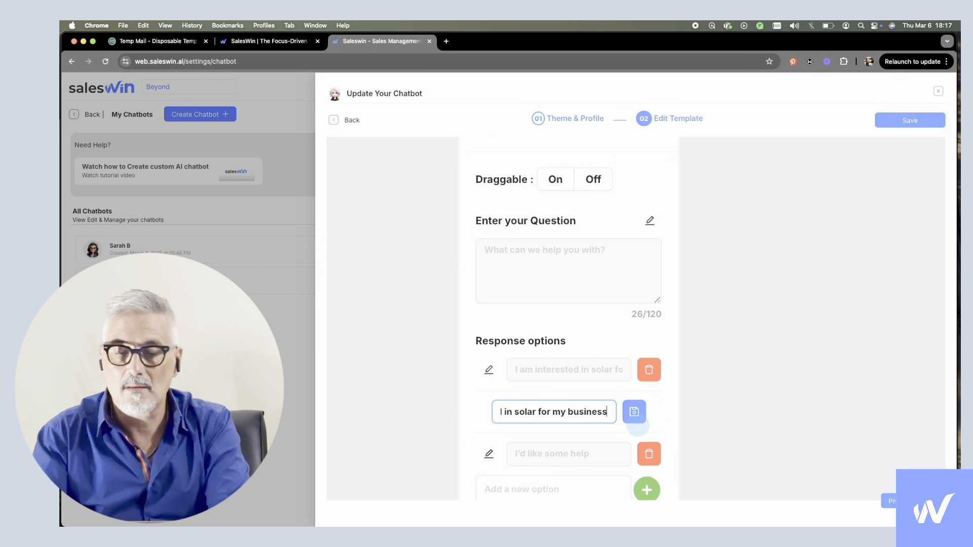
type(".")
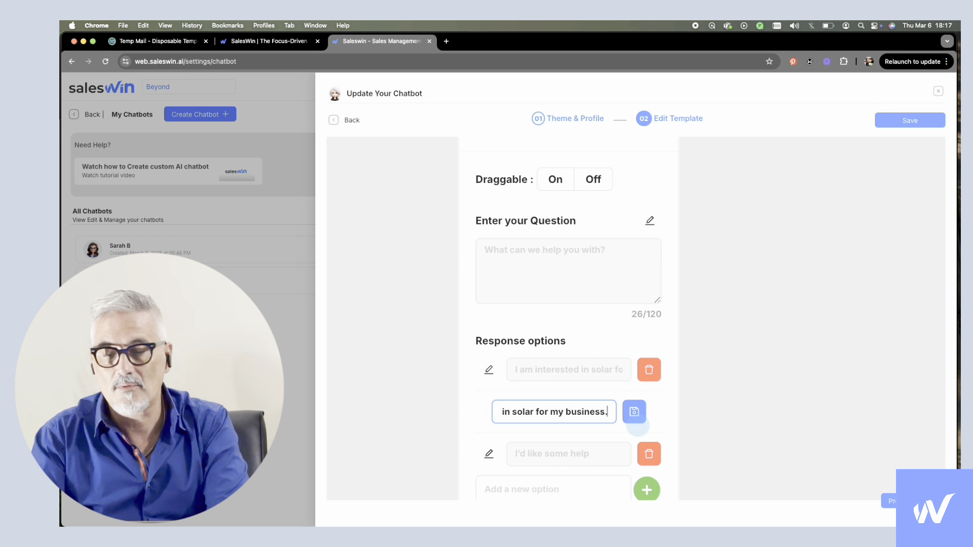
left_click(635, 415)
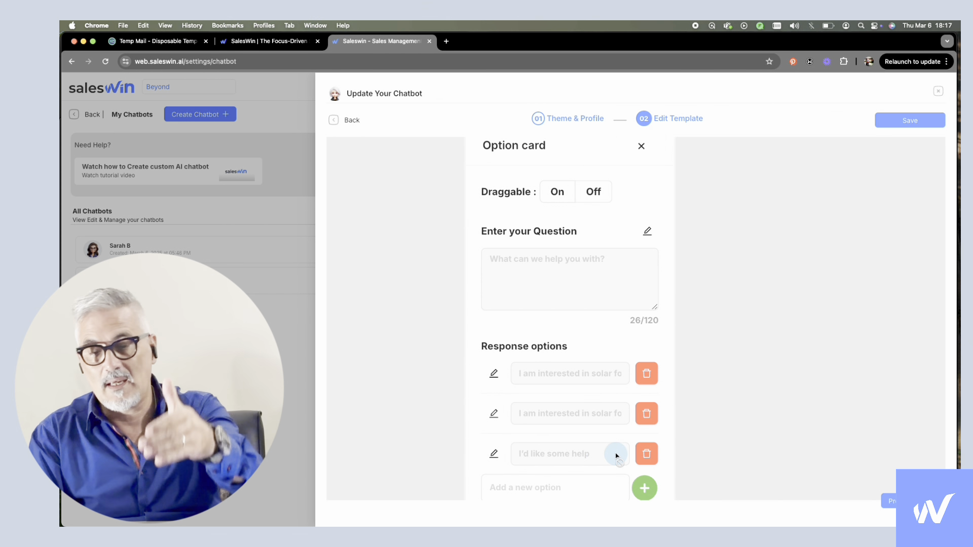
left_click_drag(660, 372, 654, 262)
left_click_drag(550, 411, 550, 369)
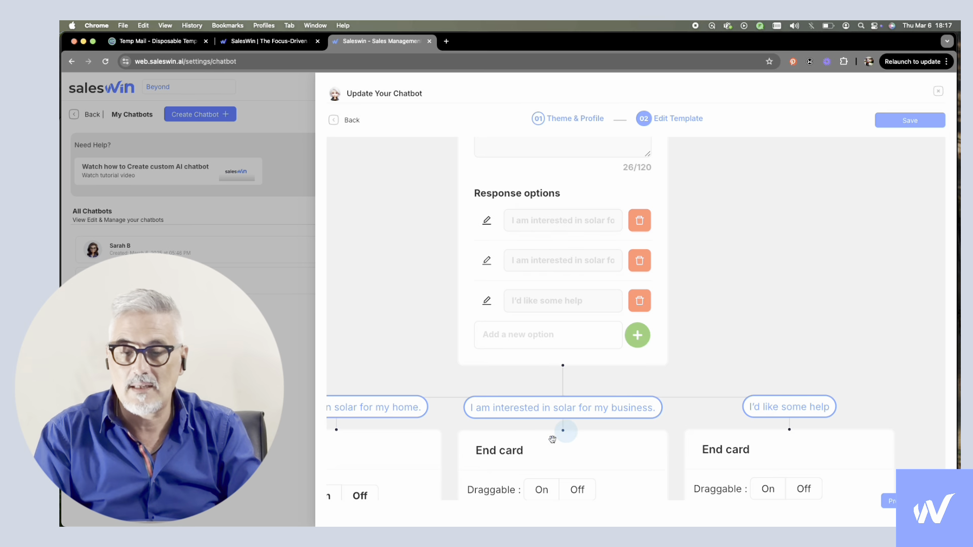
left_click_drag(676, 369, 841, 358)
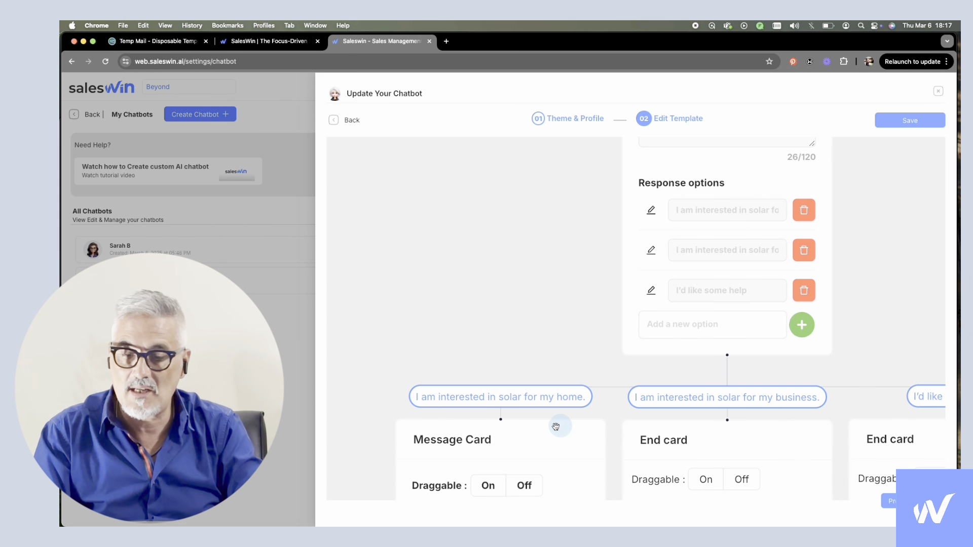
left_click_drag(515, 325, 324, 302)
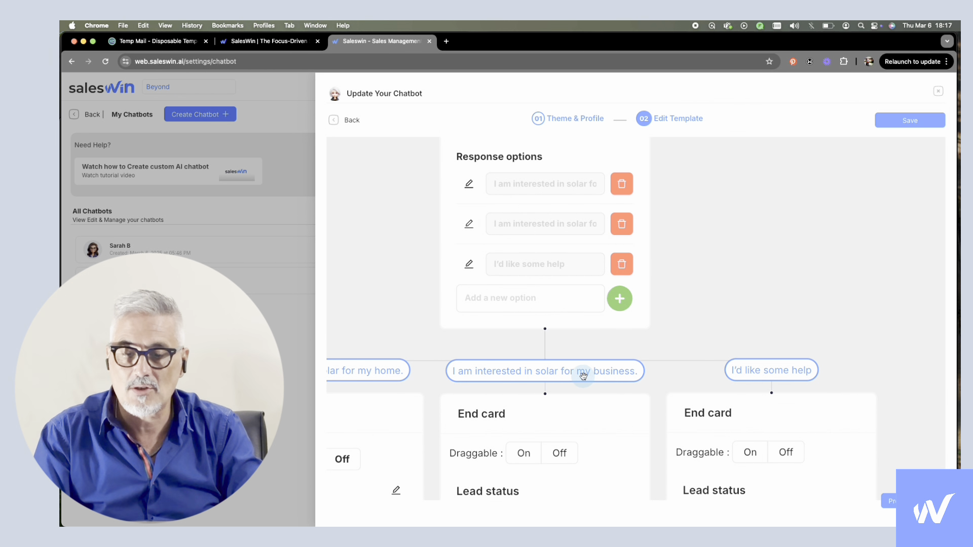
left_click_drag(686, 341, 801, 195)
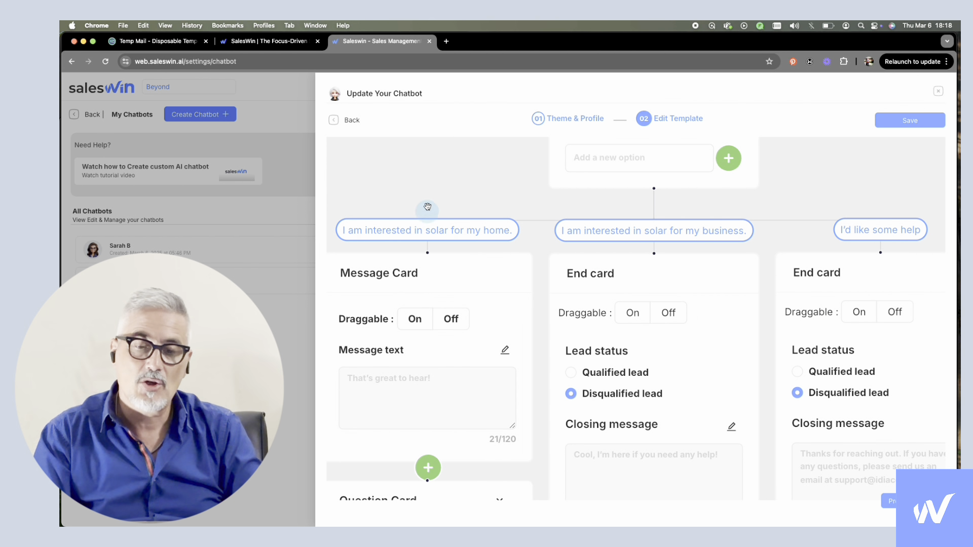
left_click_drag(427, 202, 425, 169)
left_click_drag(429, 294, 435, 191)
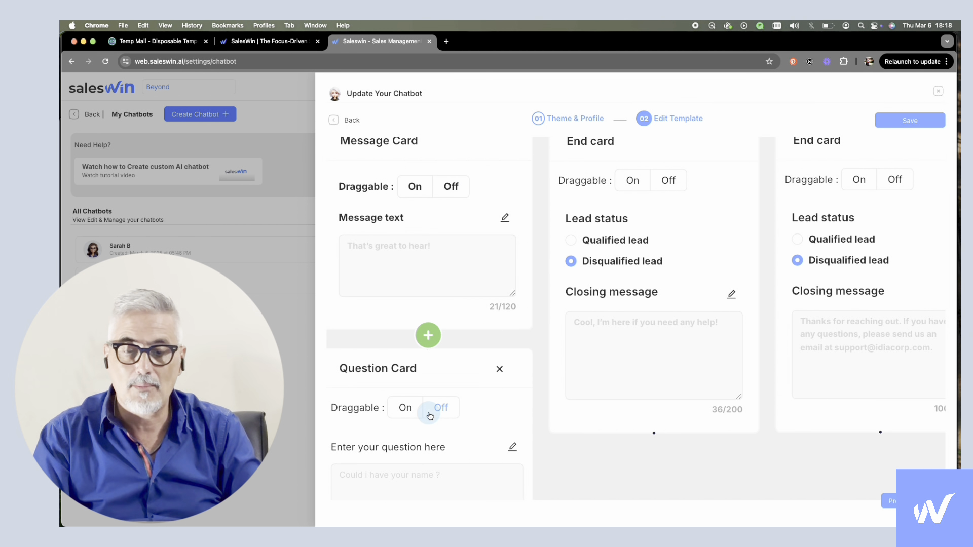
scroll(432, 413, "down", 3)
left_click_drag(543, 486, 547, 337)
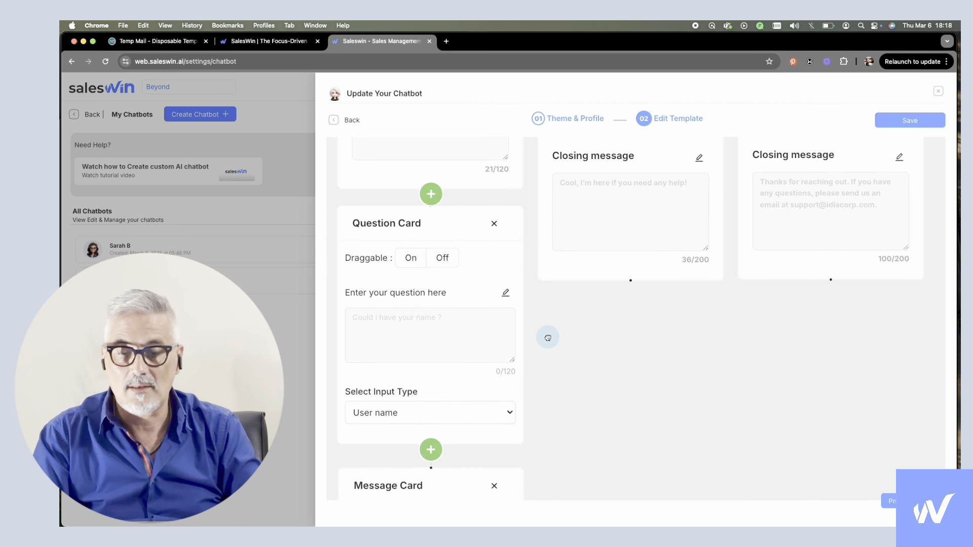
left_click_drag(549, 393, 552, 187)
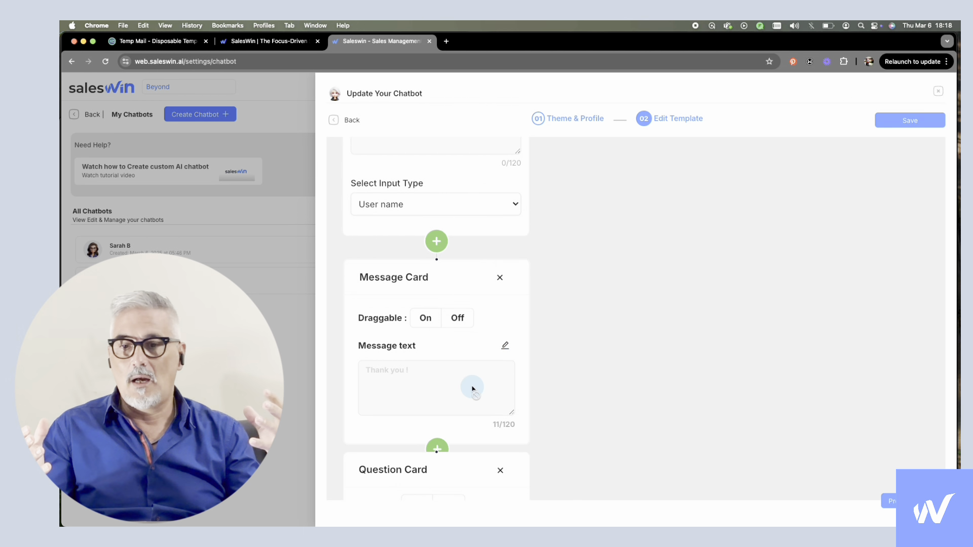
left_click_drag(582, 371, 522, 488)
left_click_drag(572, 300, 558, 525)
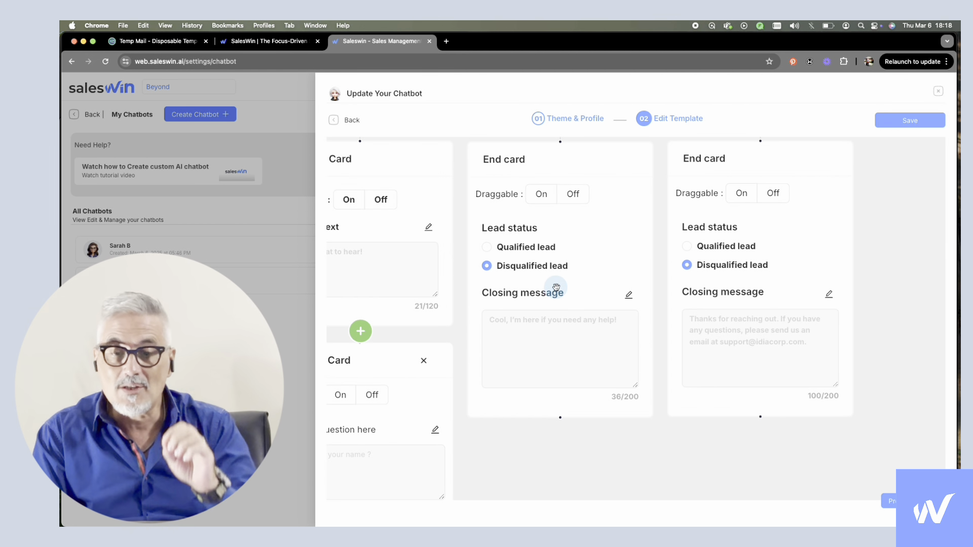
left_click_drag(552, 268, 551, 342)
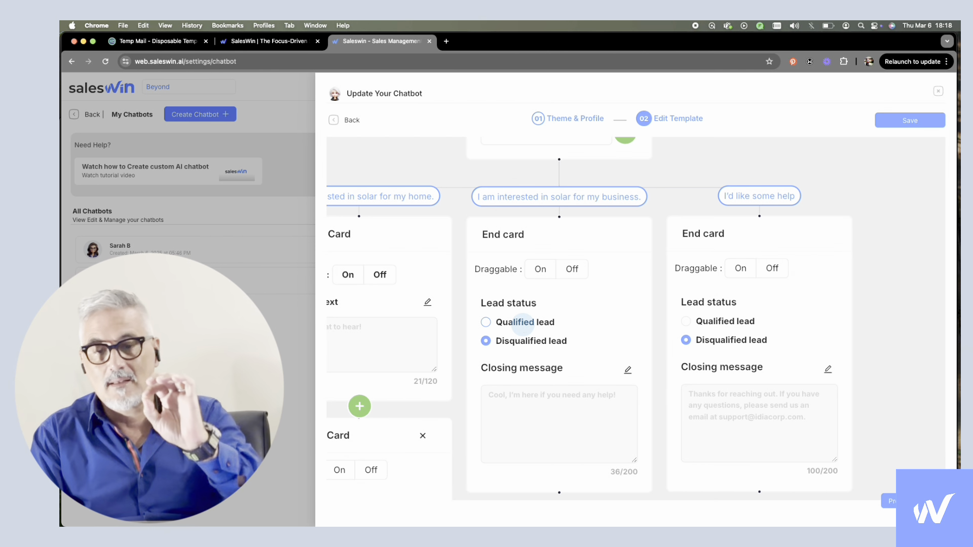
Mark the business-solar End card as Qualified lead in the Solar panels pipeline and save the template.
left_click(486, 323)
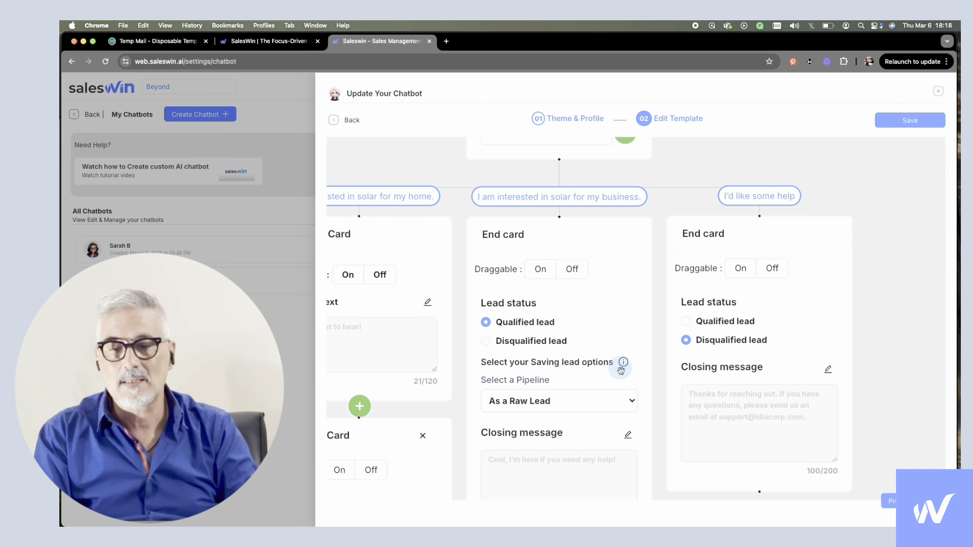
left_click(591, 404)
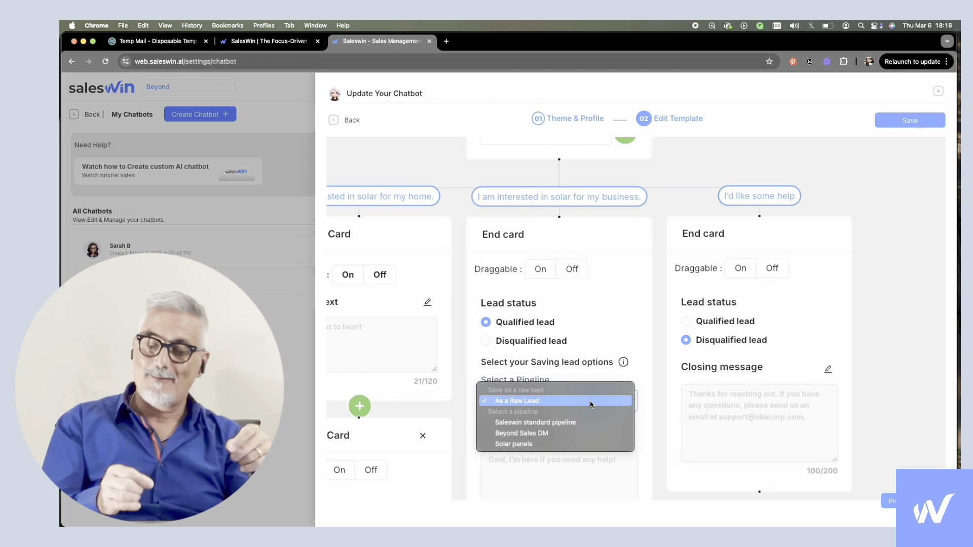
left_click(552, 444)
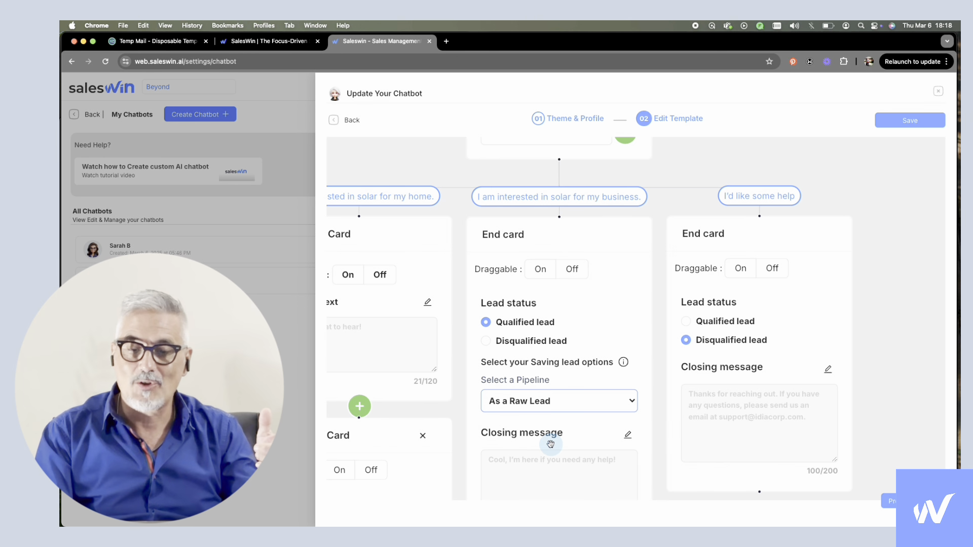
left_click(586, 404)
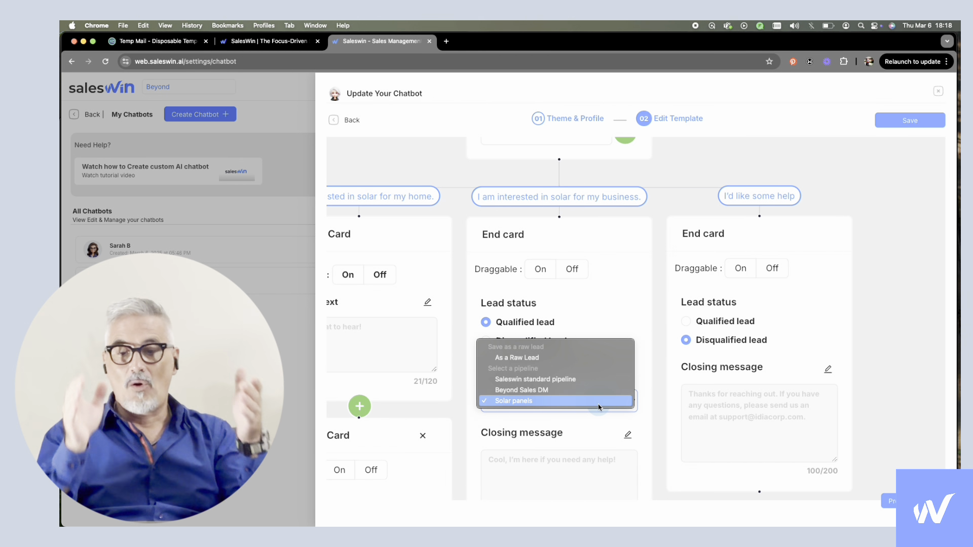
left_click(561, 401)
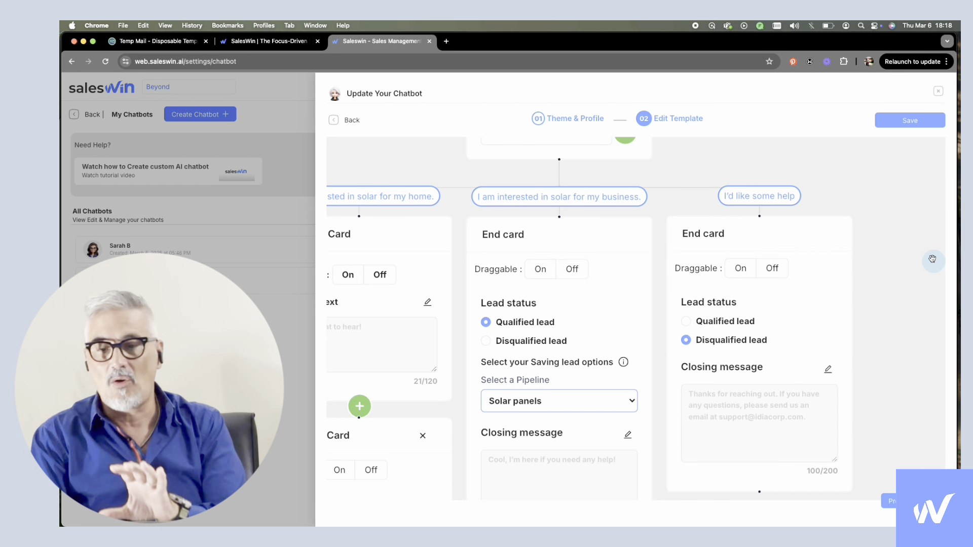
left_click_drag(825, 276, 770, 320)
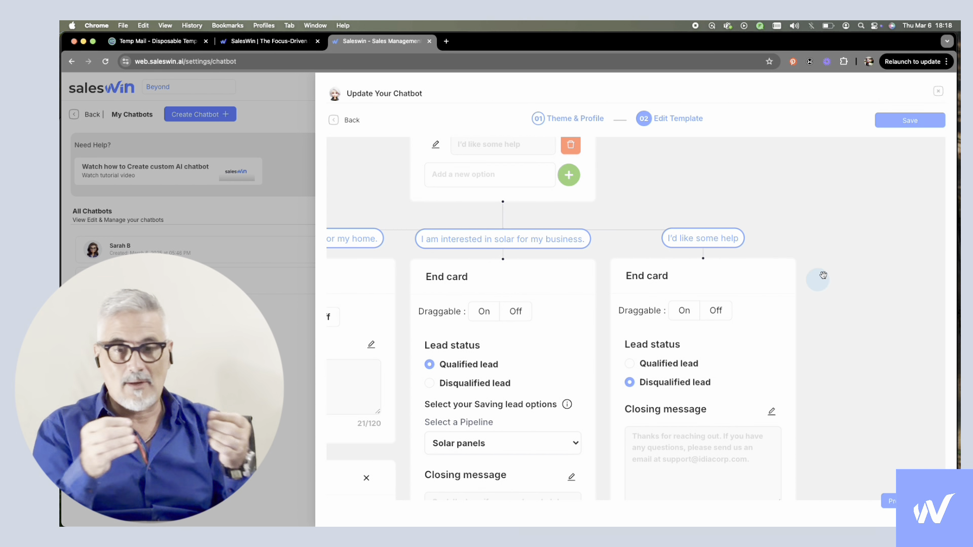
left_click(915, 127)
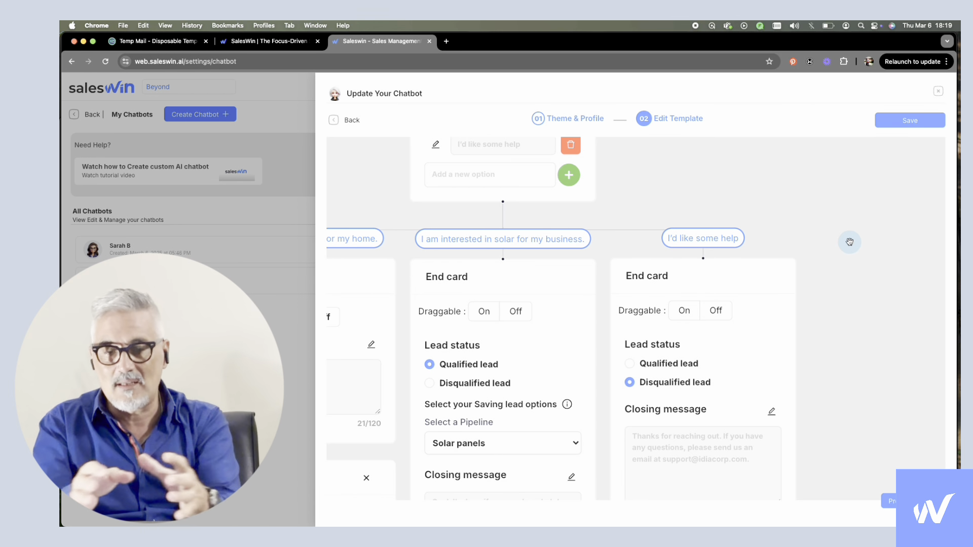
Save the chatbot and bring up its Share Via QR panel with the public link.
left_click(908, 126)
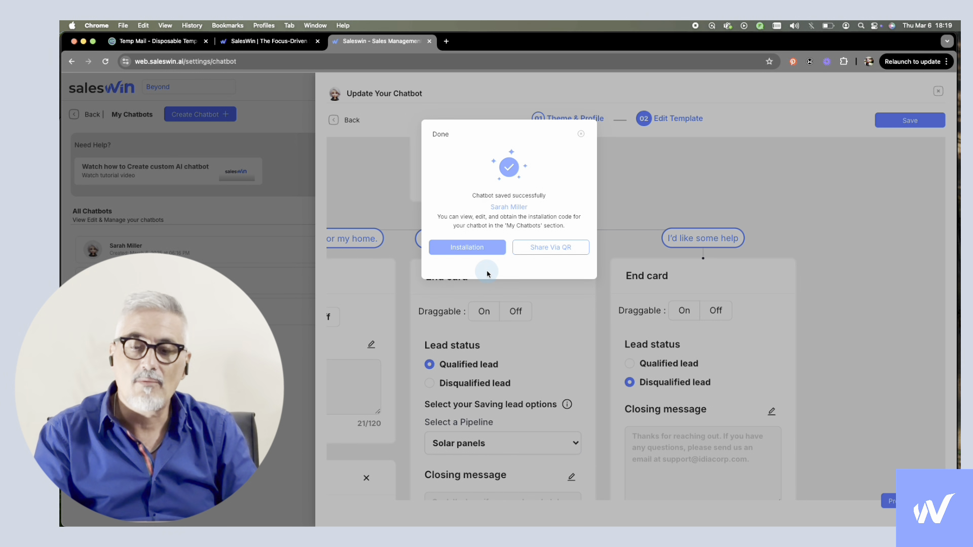
left_click(551, 248)
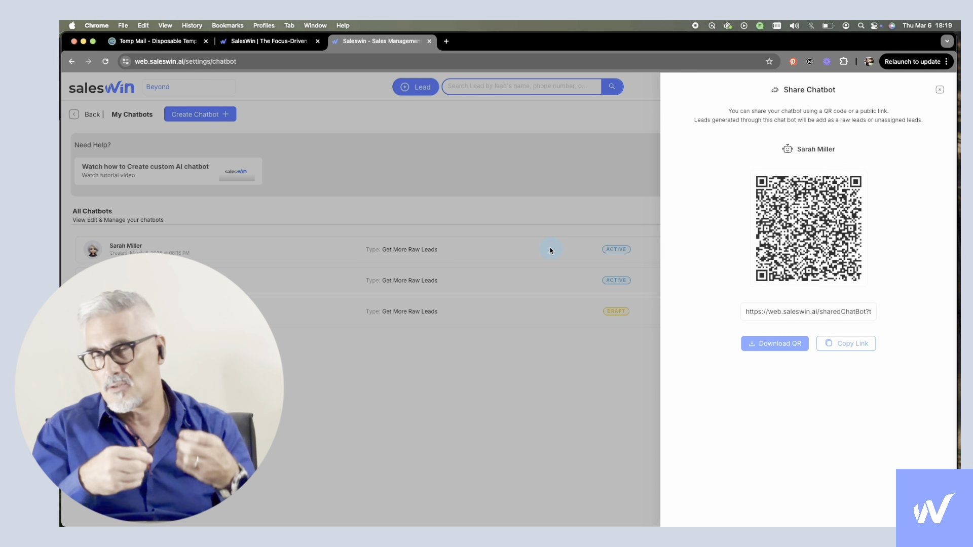
Close the share panel, view the first chatbot's installation script, then close that panel.
left_click(939, 89)
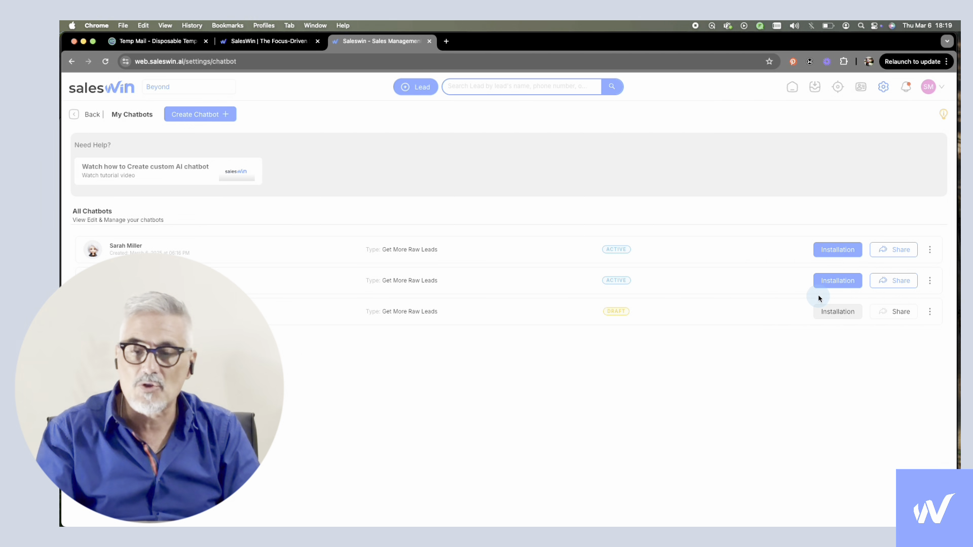
left_click(836, 249)
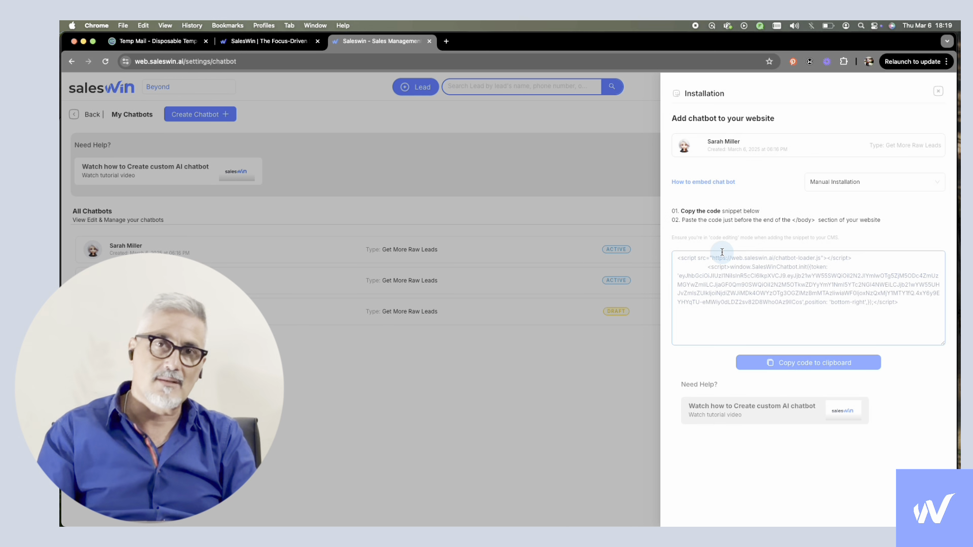
left_click(937, 91)
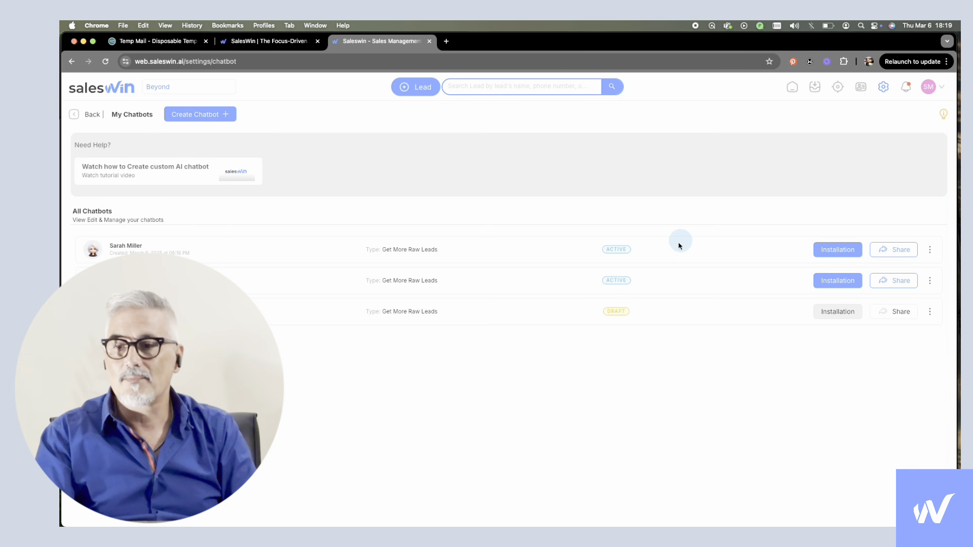